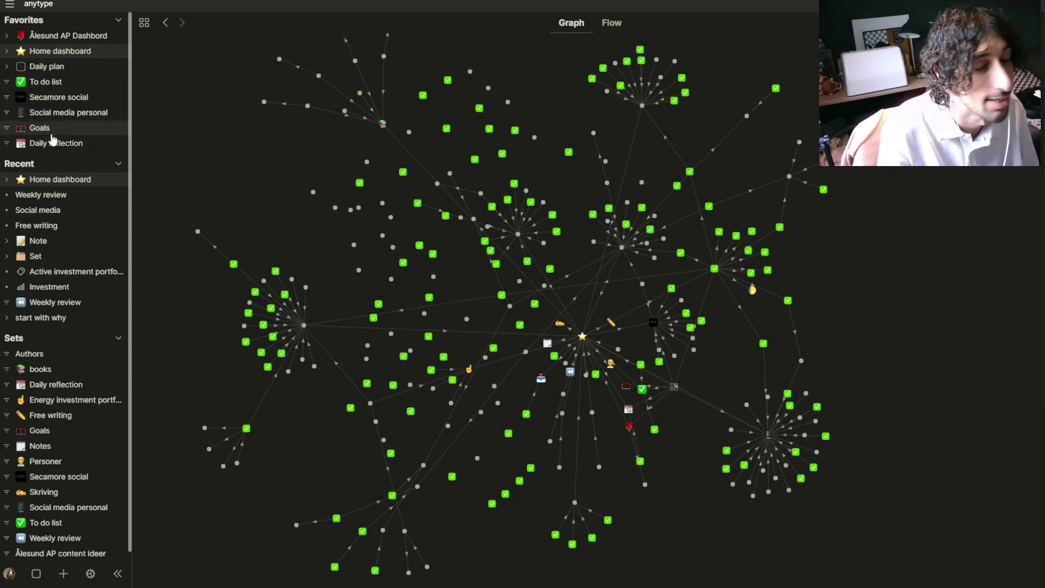
pyautogui.scroll(-1, 69, 166)
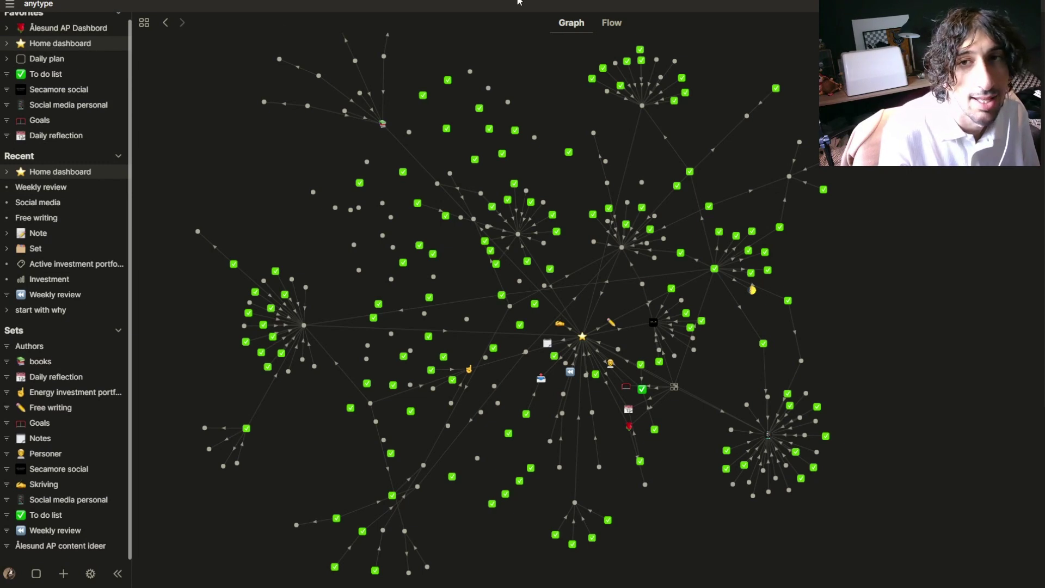
# Open the Home dashboard page from Favorites in the sidebar.
pyautogui.click(50, 43)
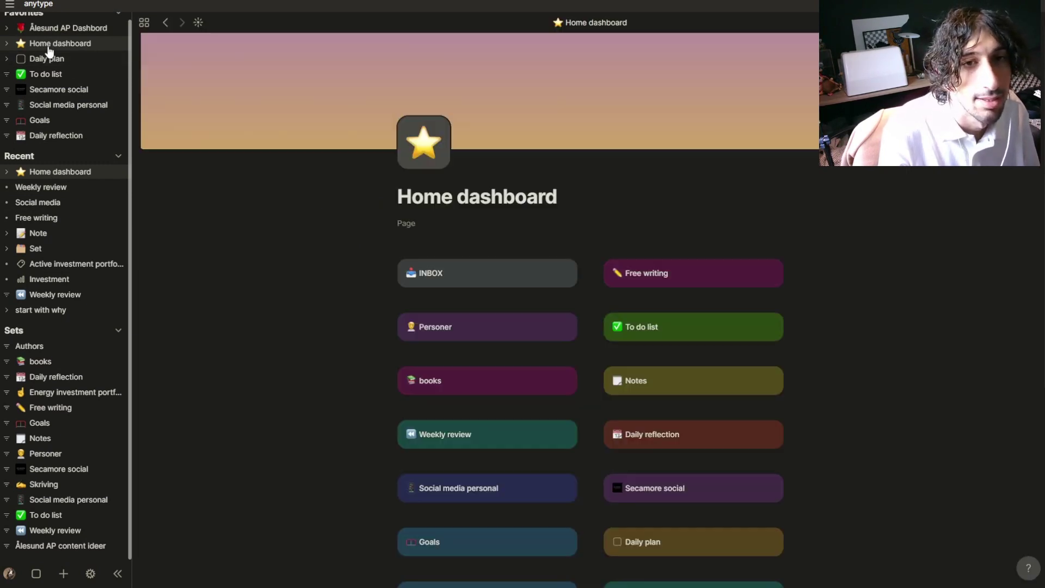
pyautogui.scroll(-1, 387, 203)
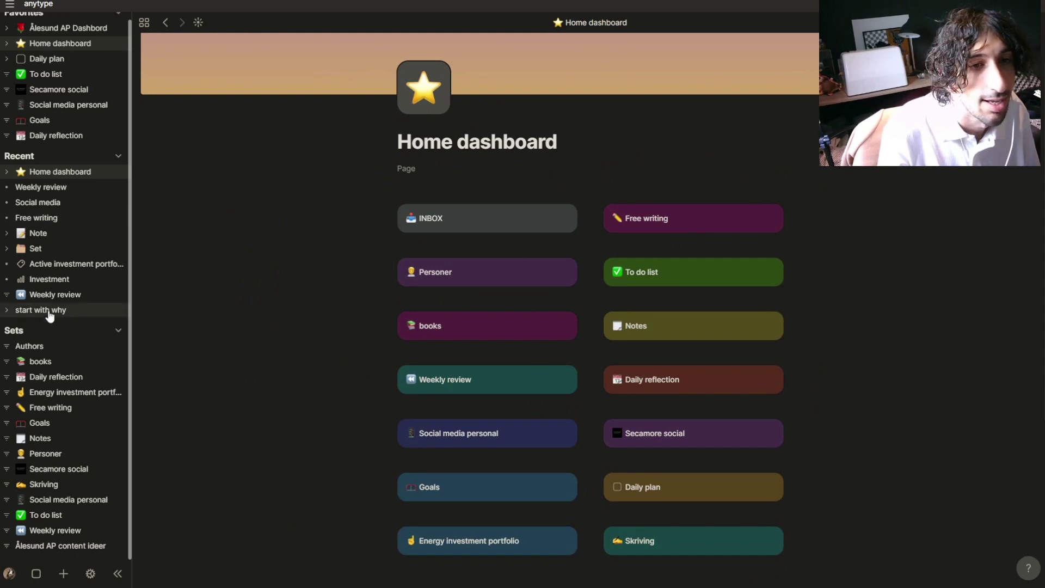
pyautogui.scroll(-1, 56, 368)
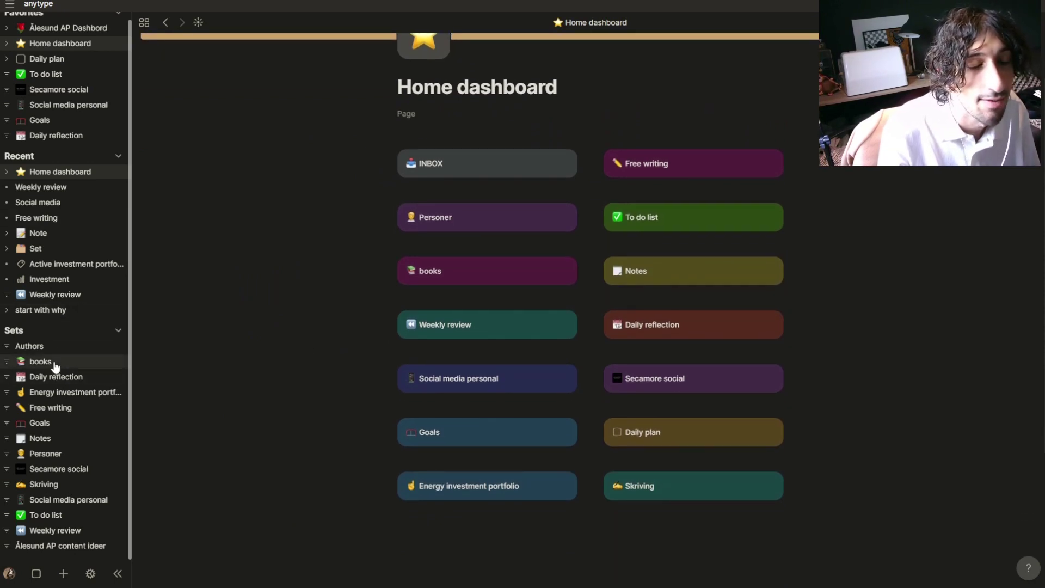
# Open the books set and review its table's filter and sort settings.
pyautogui.click(40, 360)
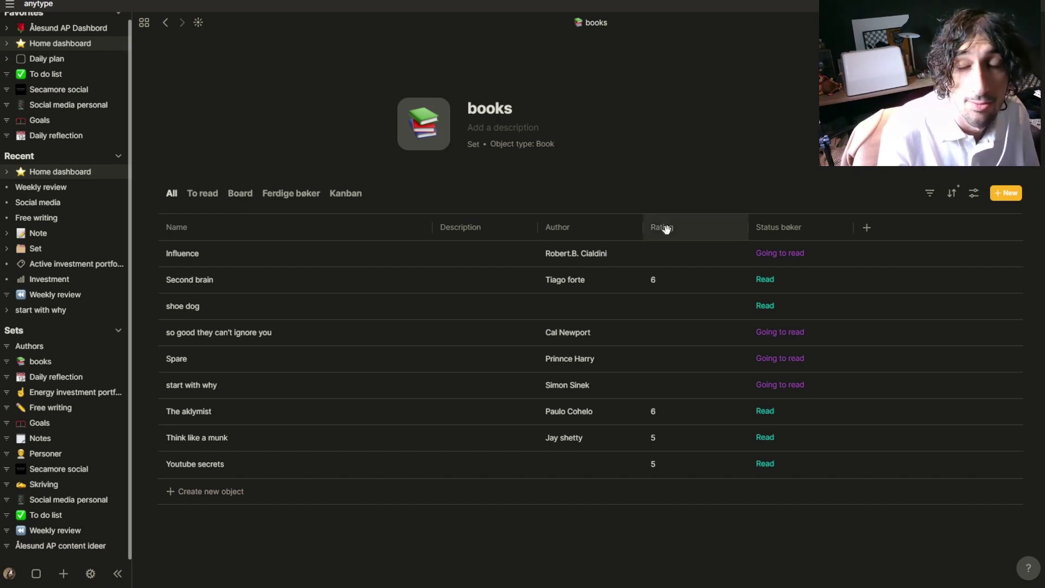
pyautogui.click(930, 194)
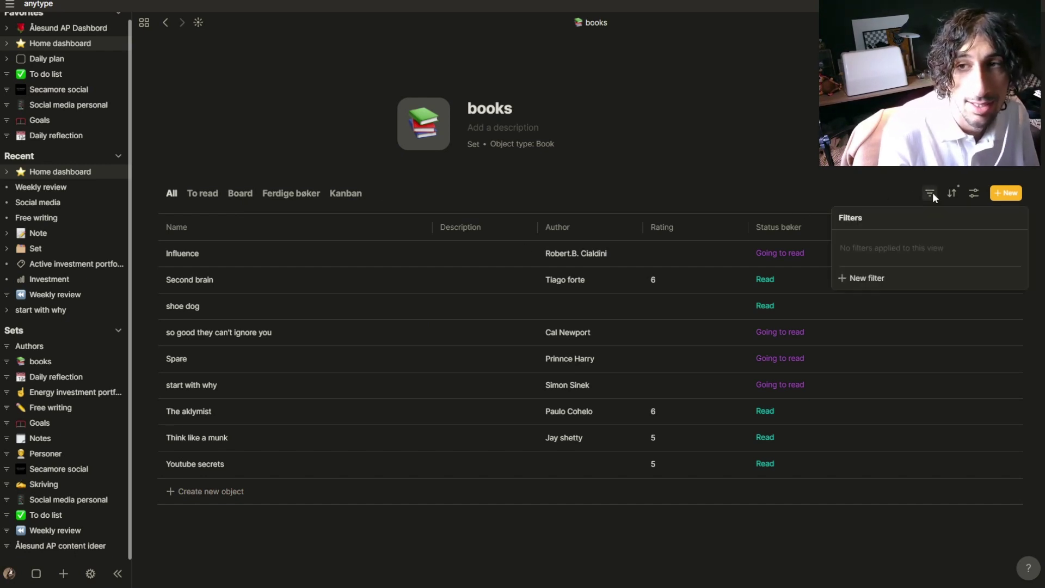
pyautogui.click(932, 192)
pyautogui.click(930, 194)
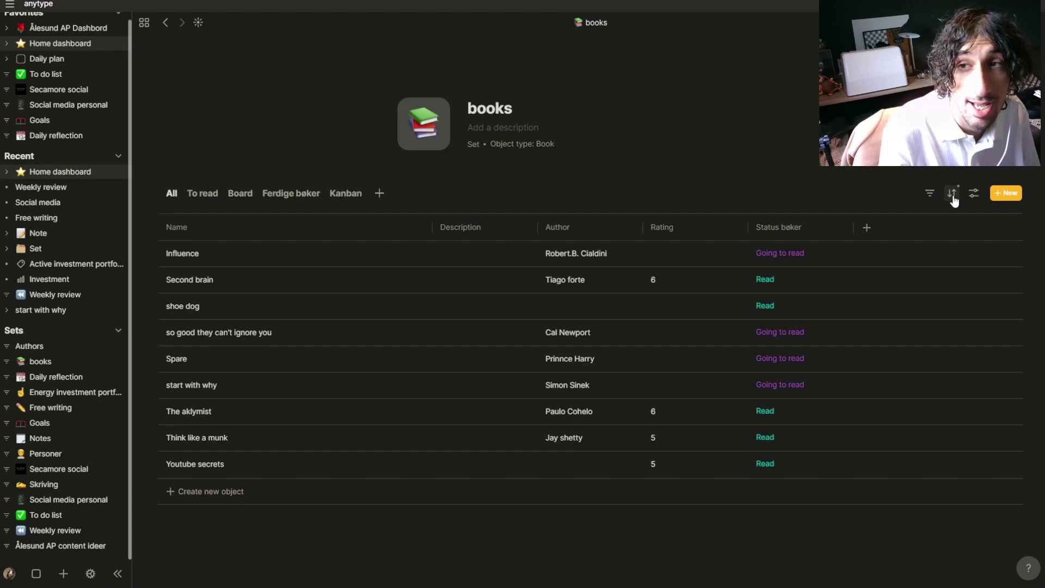
pyautogui.click(954, 193)
# Check the shown book properties, view the Kanban reading-status board, then return to the All table.
pyautogui.click(953, 192)
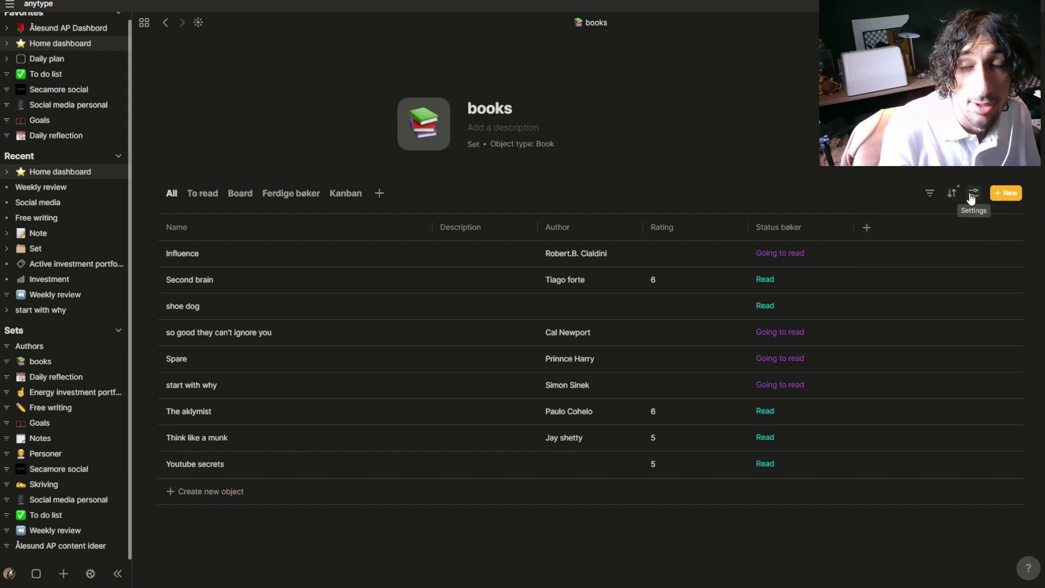
pyautogui.click(972, 193)
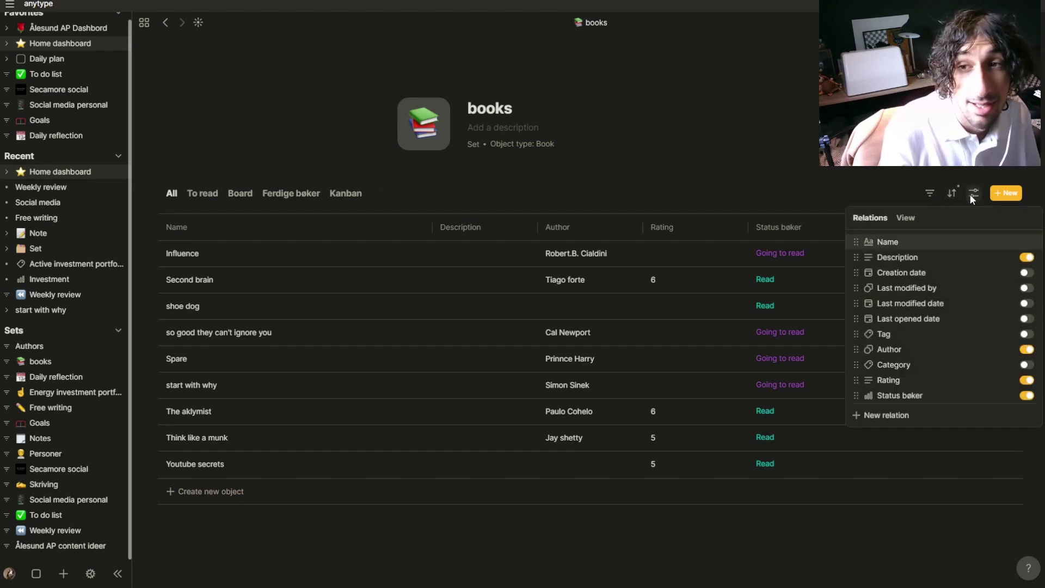
pyautogui.click(972, 194)
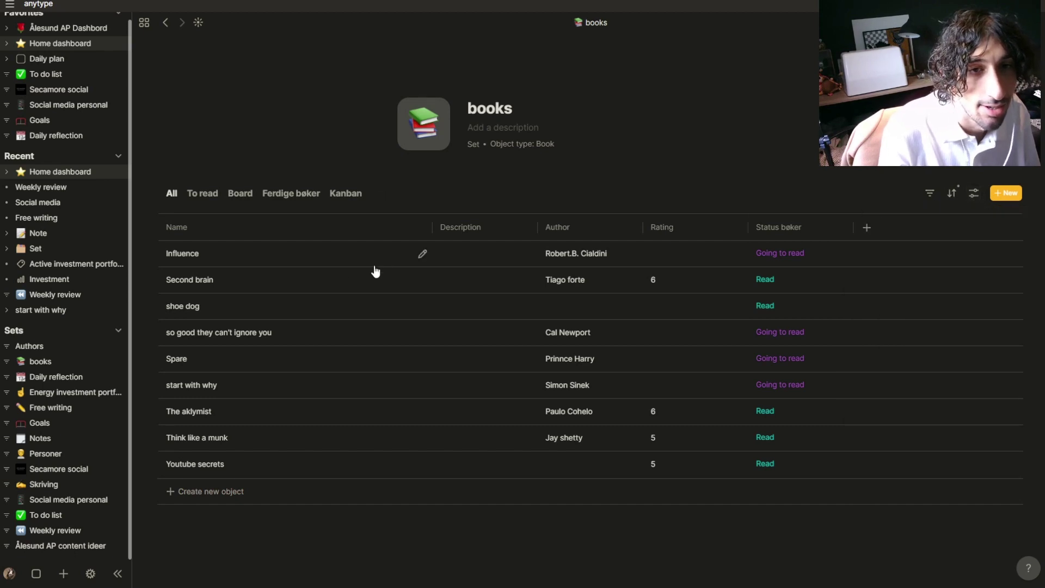
pyautogui.click(346, 193)
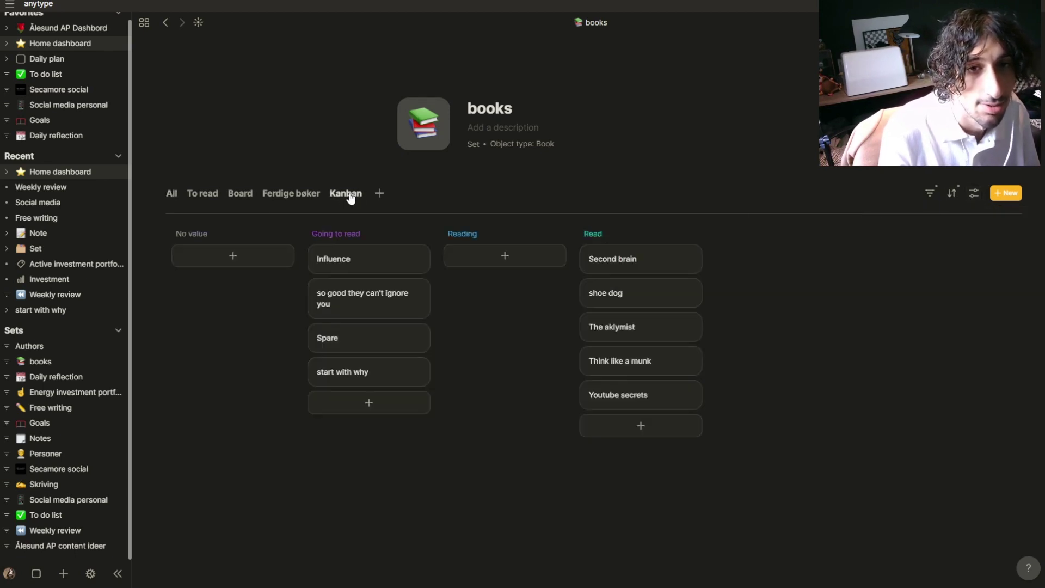
pyautogui.click(171, 194)
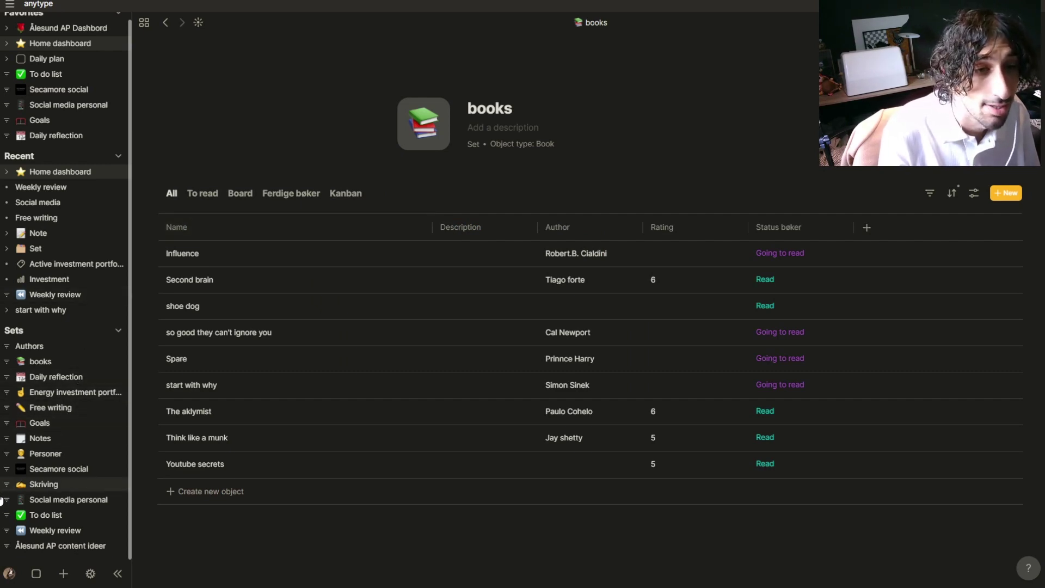
# Browse the Social media personal and Skriving sets, then return to the Home dashboard.
pyautogui.click(64, 499)
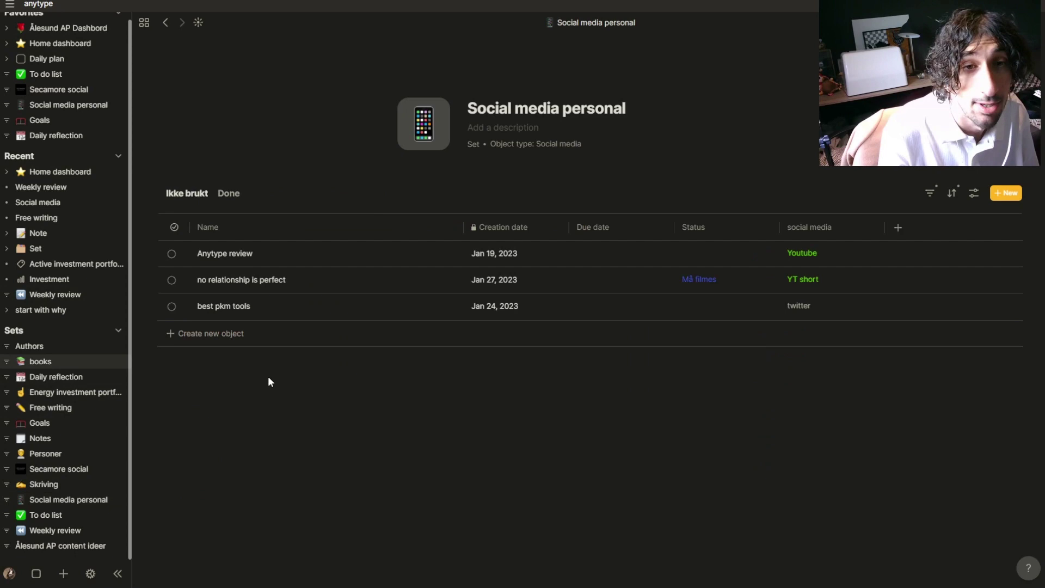
pyautogui.moveTo(326, 305)
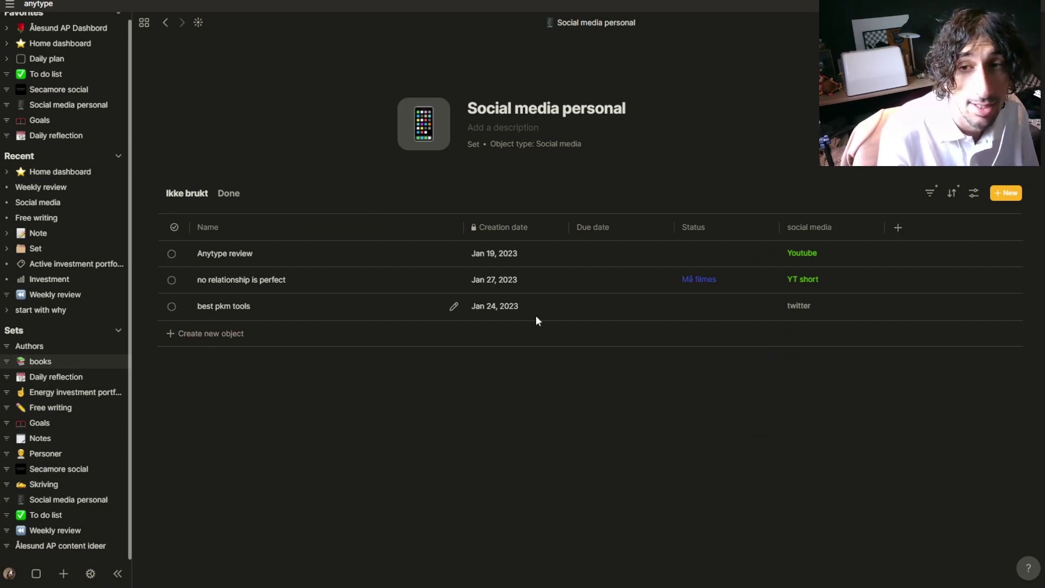
pyautogui.click(73, 487)
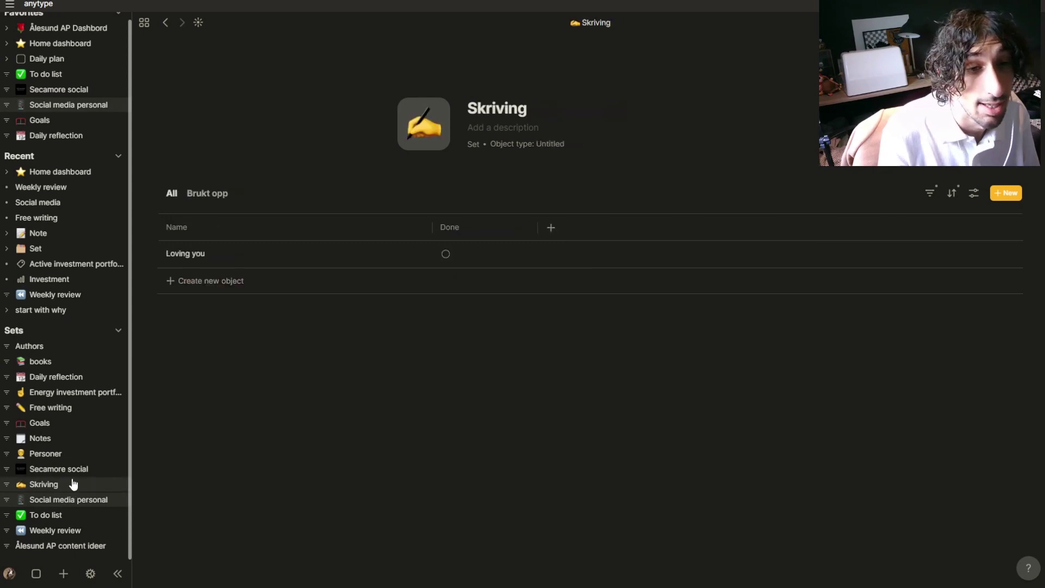
pyautogui.click(61, 171)
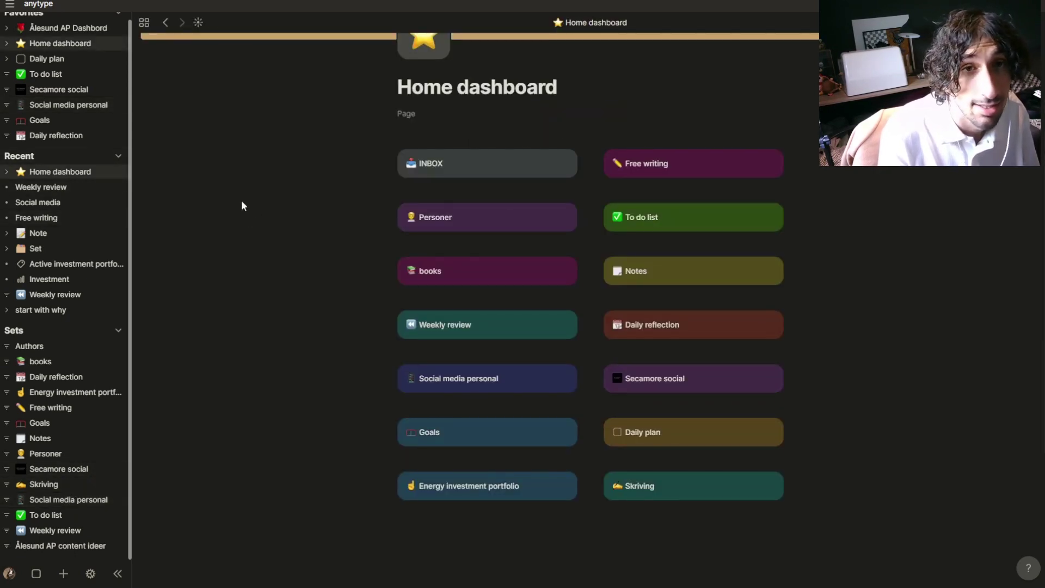
pyautogui.scroll(2, 241, 206)
# View the Home dashboard's links as a graph and as a Flow, then open the Free writing set.
pyautogui.click(200, 20)
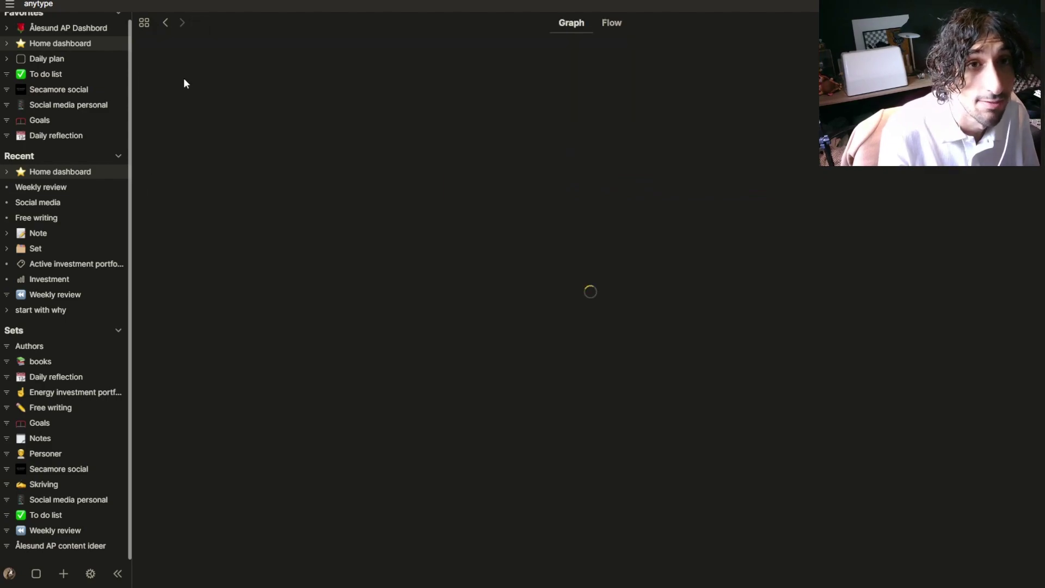
pyautogui.click(612, 23)
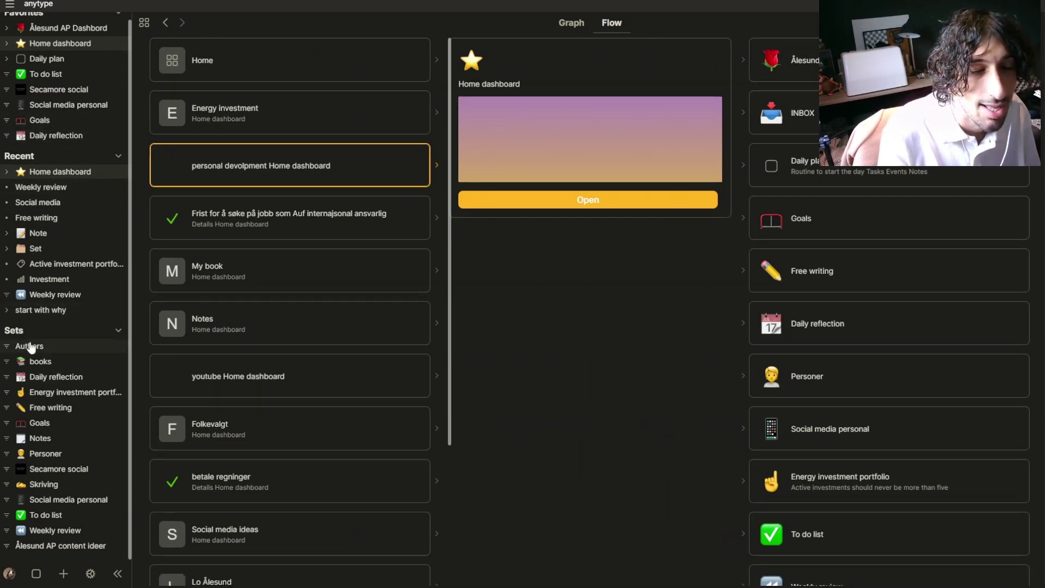
pyautogui.click(47, 411)
# Browse the Goals, Notes, Personer, Secamore social and Social media personal sets in turn.
pyautogui.click(47, 422)
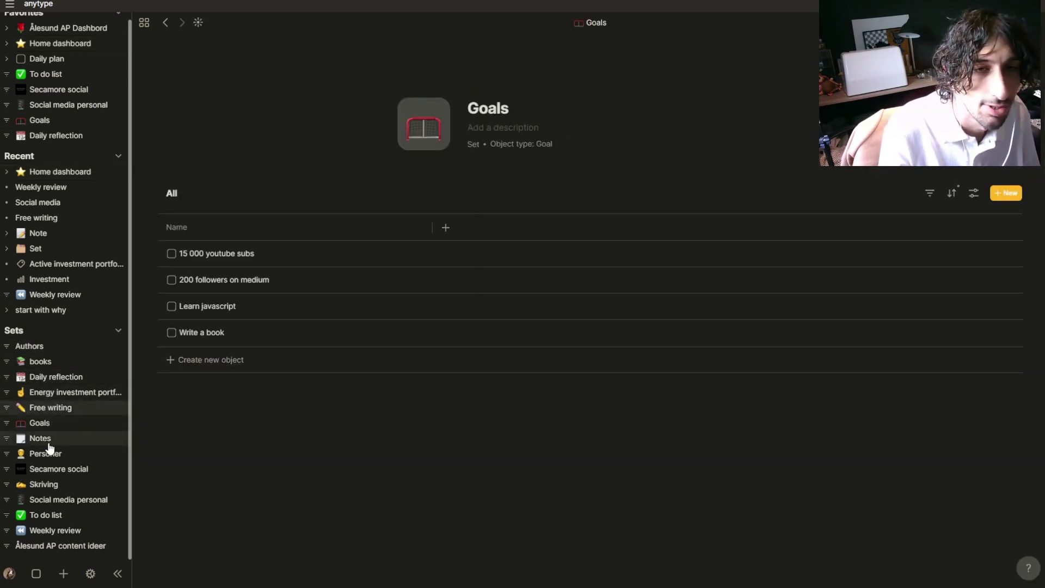
pyautogui.click(48, 441)
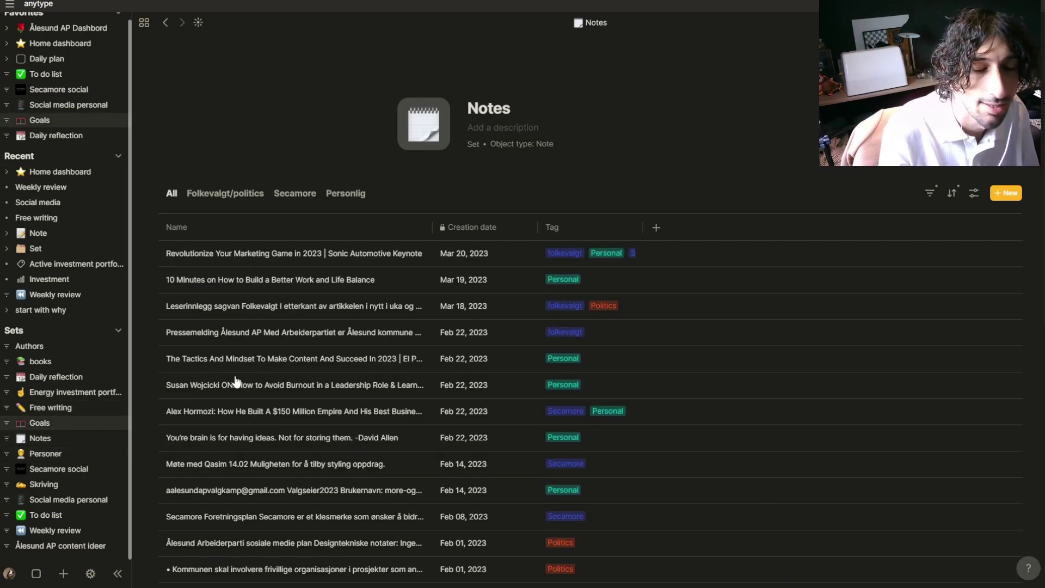
pyautogui.click(70, 454)
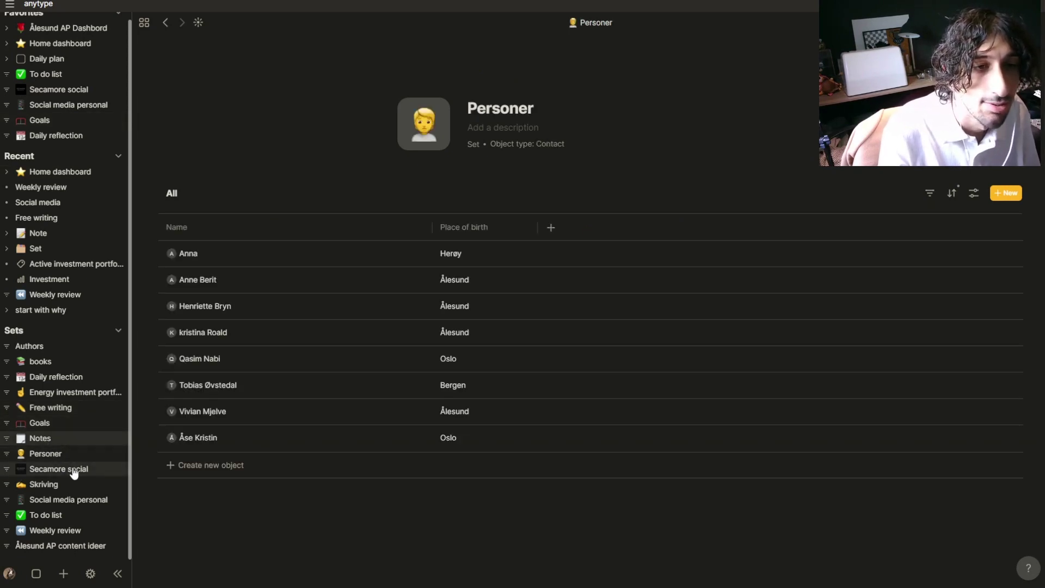
pyautogui.click(75, 471)
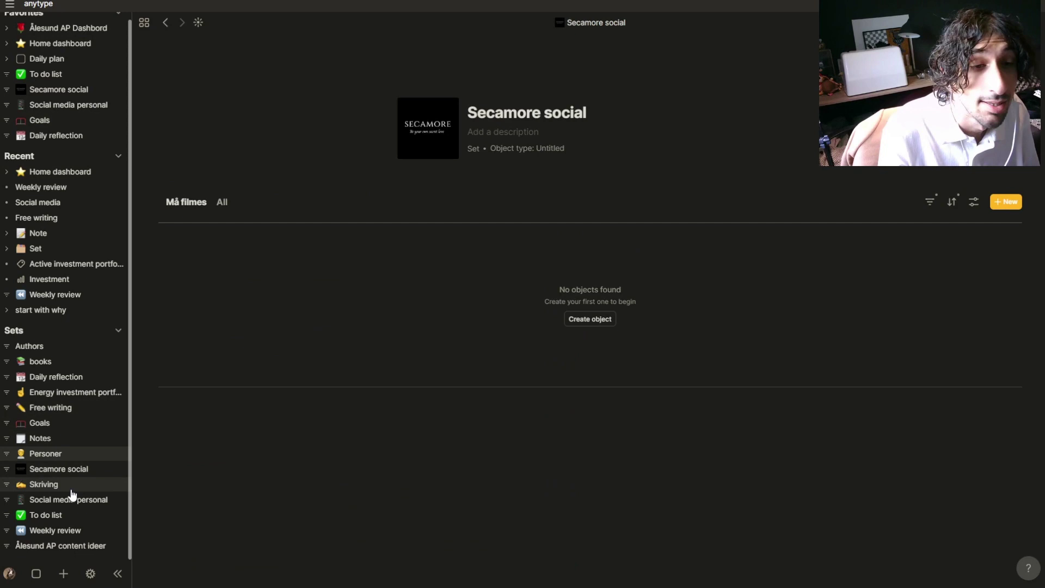
pyautogui.click(71, 488)
# Show all To do list tasks, open the Weekly review set, then bring up the workspace graph.
pyautogui.click(74, 501)
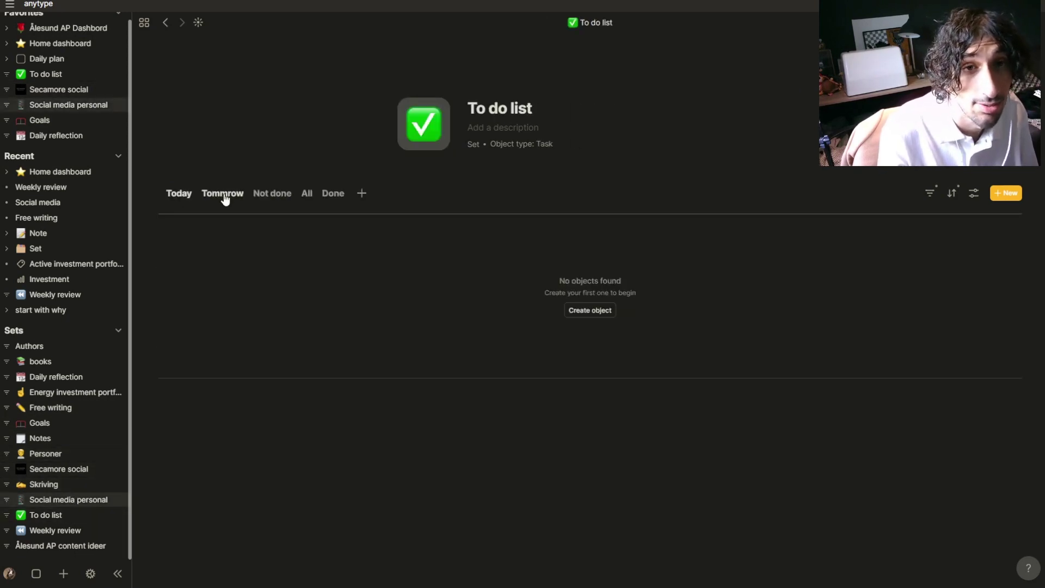
pyautogui.click(310, 196)
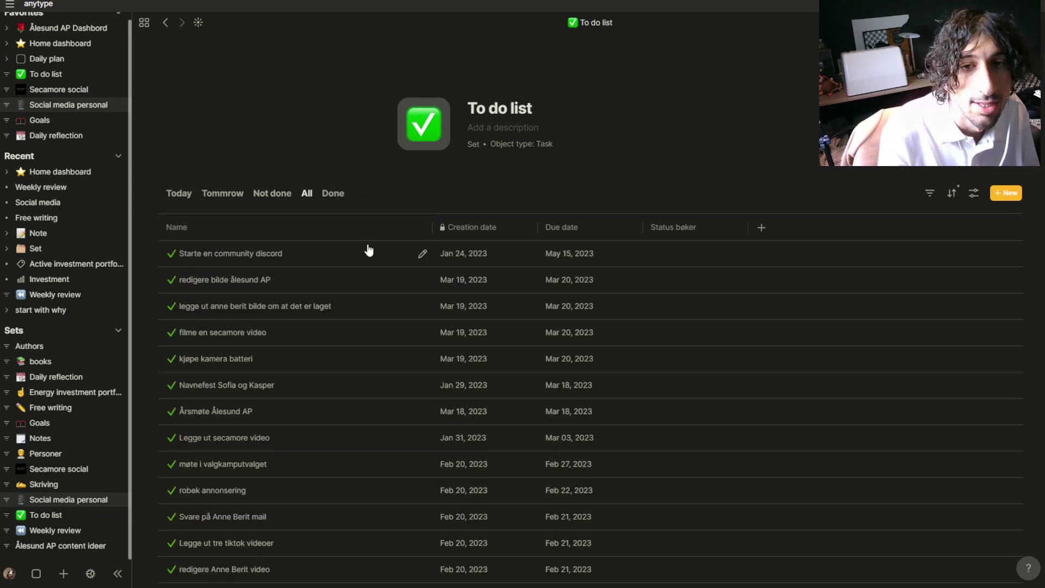
pyautogui.scroll(-4, 327, 293)
pyautogui.scroll(-5, 315, 317)
pyautogui.scroll(-5, 307, 320)
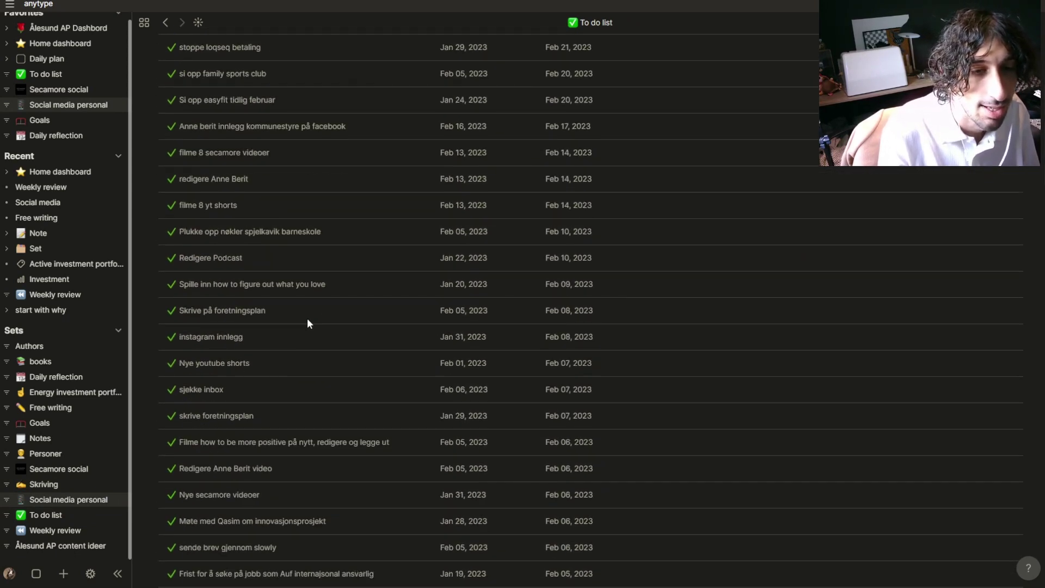
pyautogui.click(86, 530)
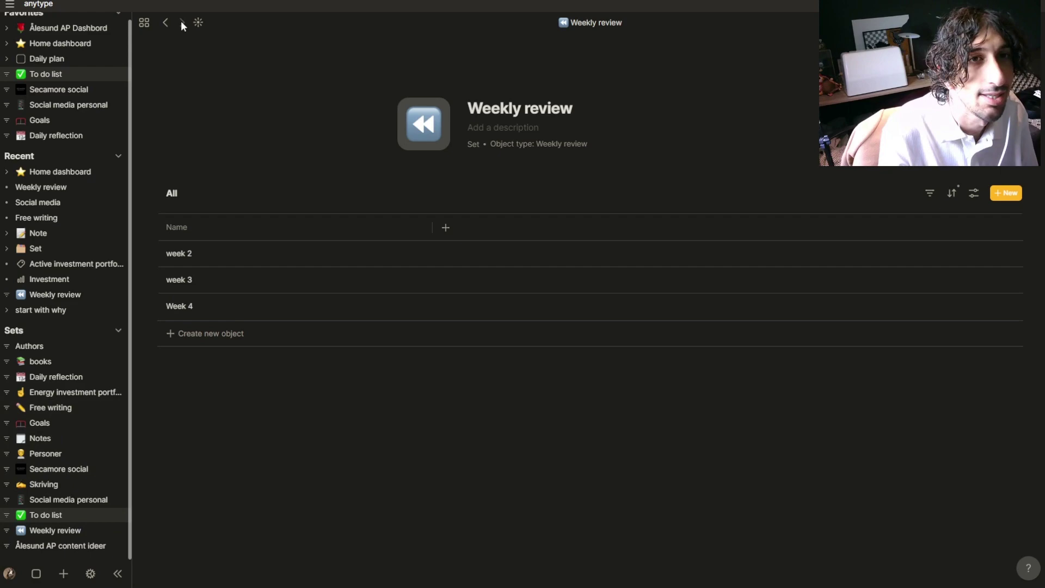
pyautogui.click(197, 21)
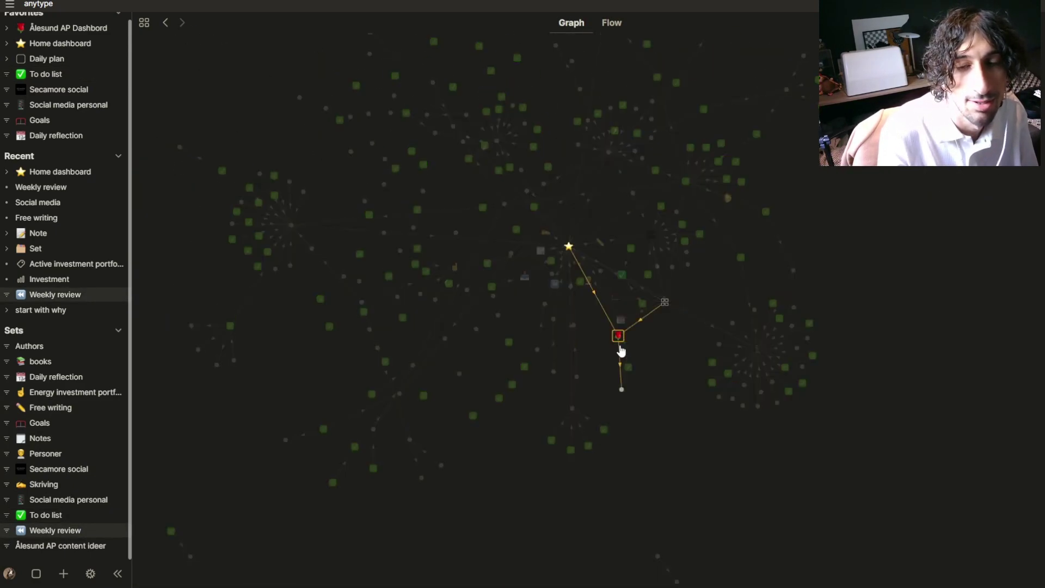
pyautogui.moveTo(703, 454); pyautogui.dragTo(777, 373)
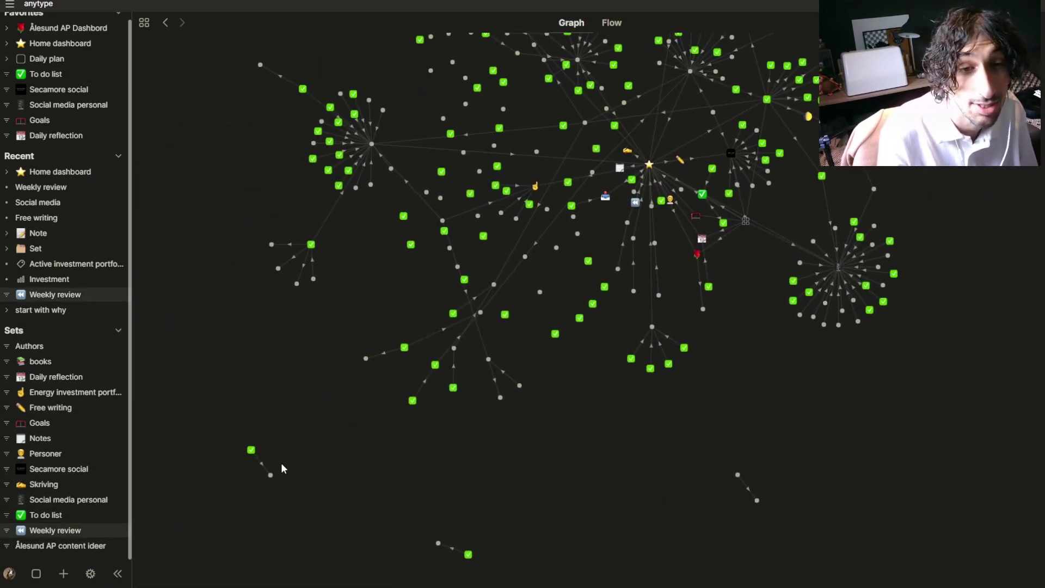
pyautogui.scroll(1, 493, 410)
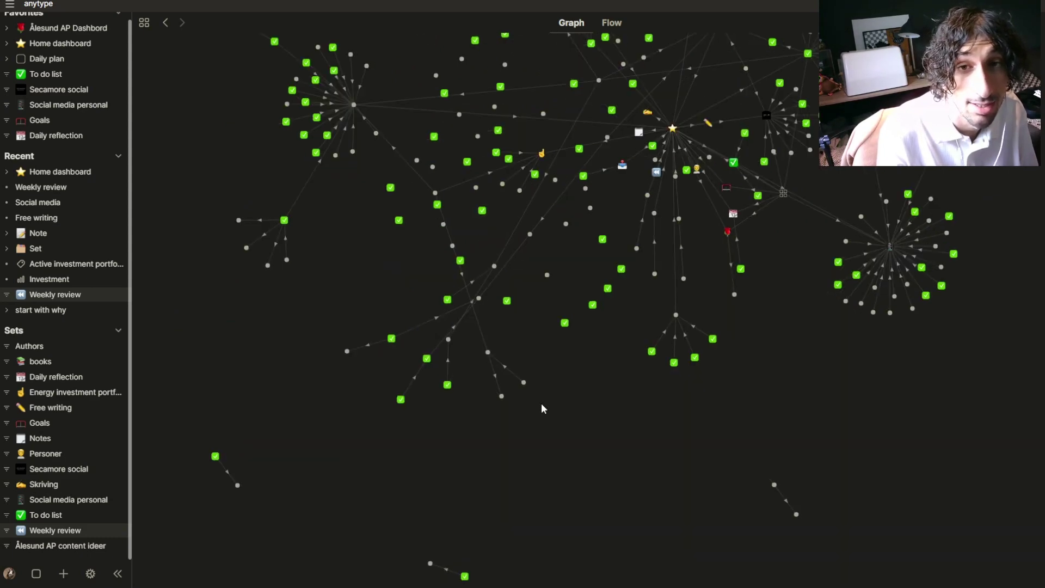
pyautogui.scroll(1, 582, 393)
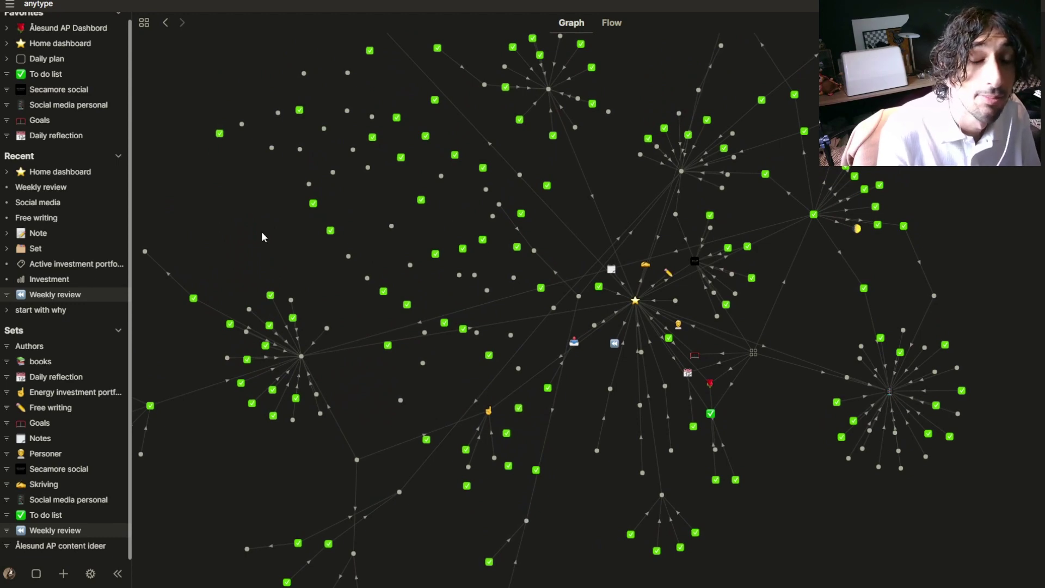
pyautogui.moveTo(256, 215); pyautogui.dragTo(303, 292)
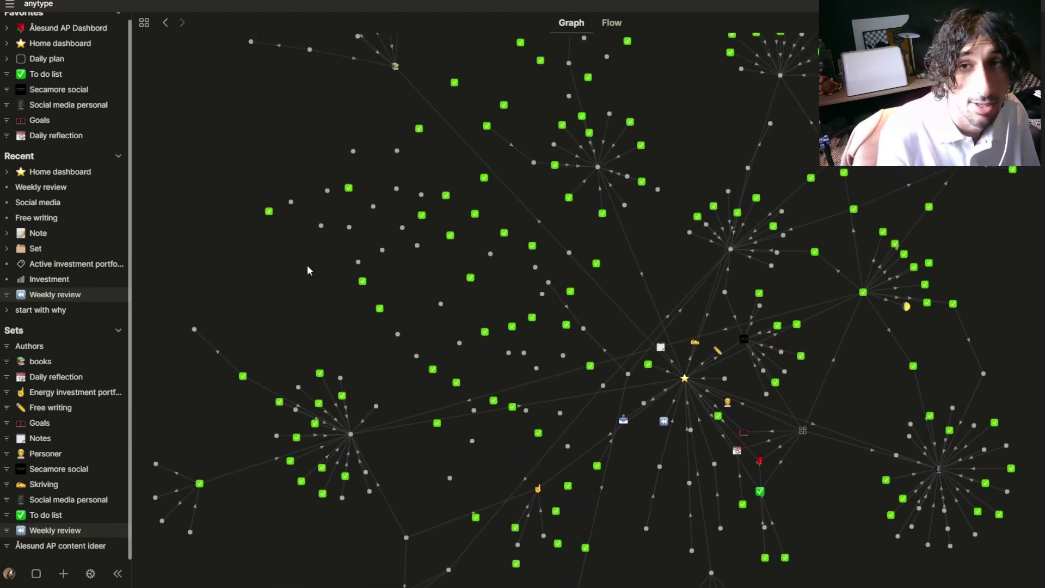
pyautogui.moveTo(305, 124); pyautogui.dragTo(334, 196)
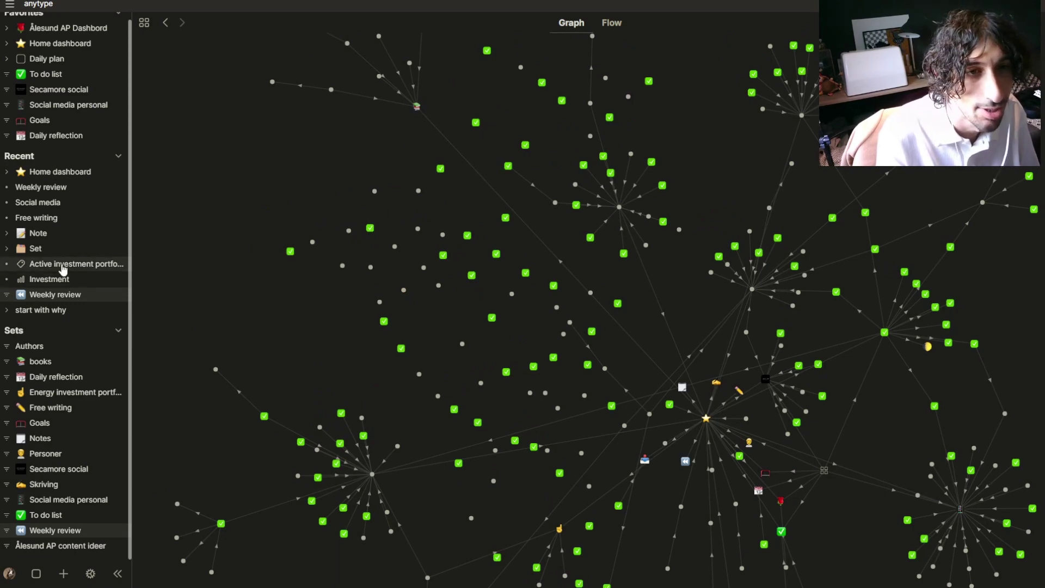
# Open the Home dashboard, look at the Daily reflection set, and return to the Home dashboard.
pyautogui.click(64, 173)
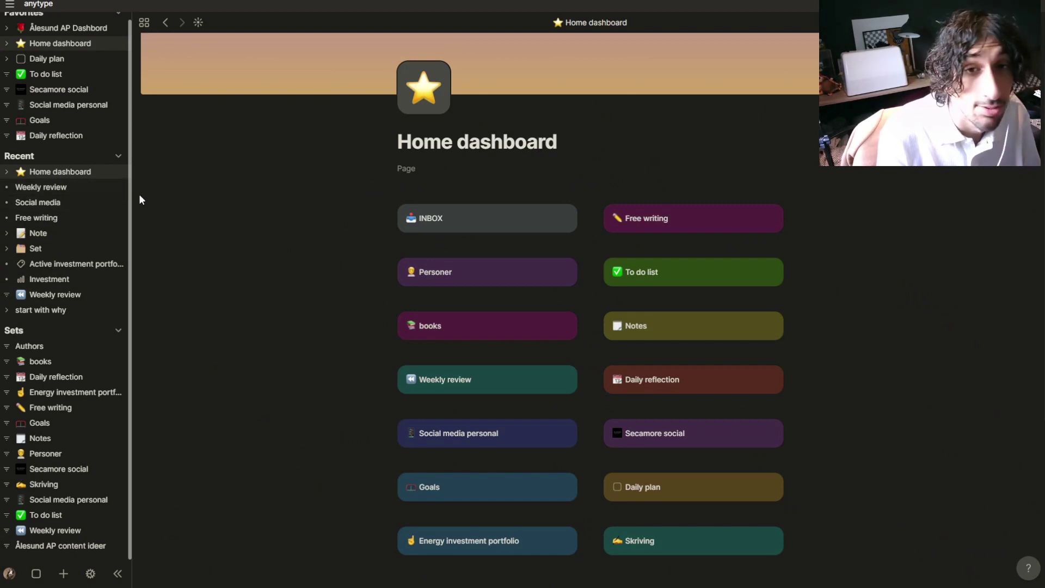
pyautogui.scroll(1, 70, 194)
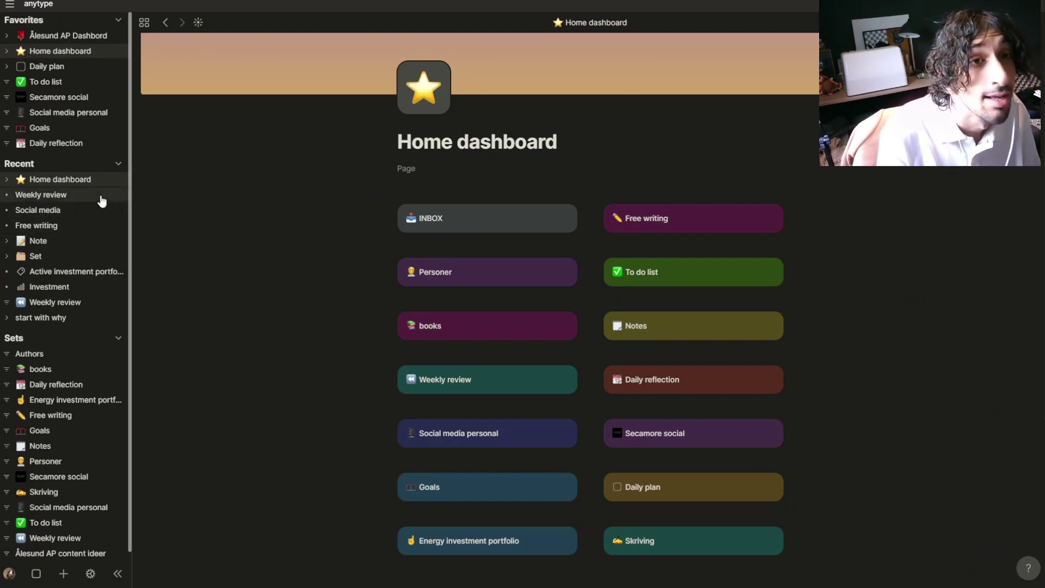
pyautogui.click(58, 144)
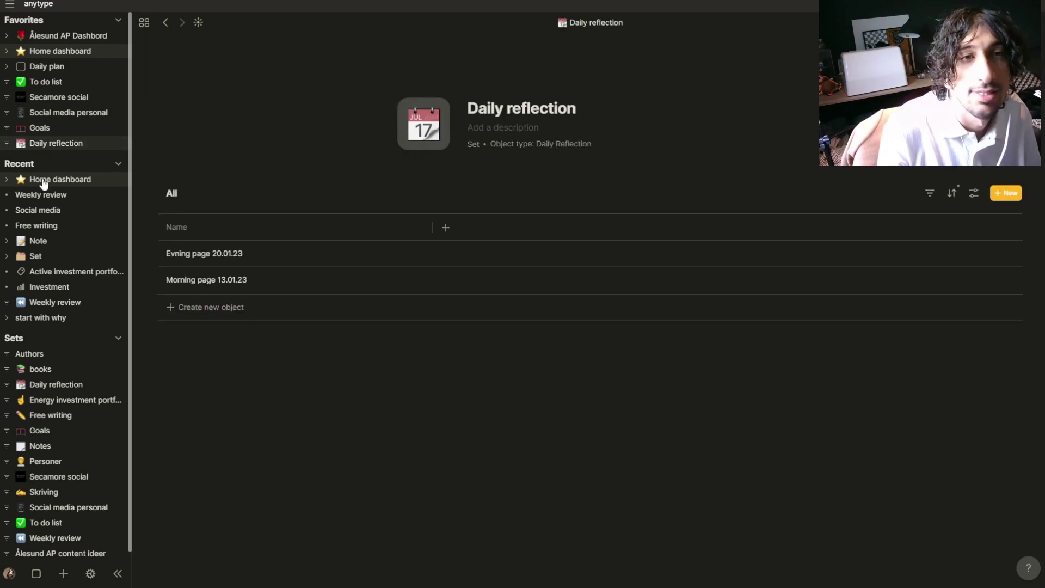
pyautogui.click(75, 58)
pyautogui.scroll(-1, 74, 193)
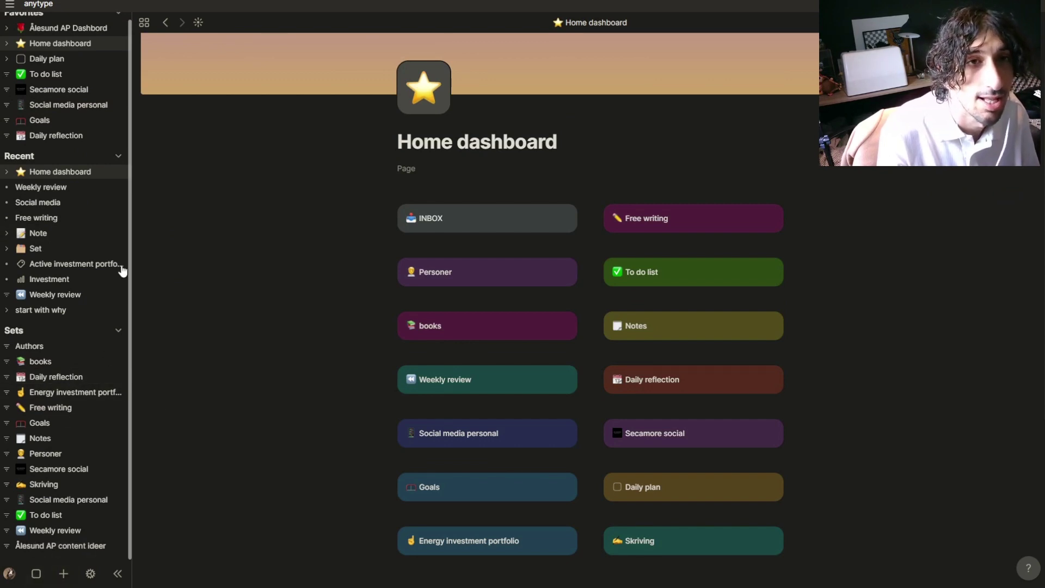
# Go to the workspace home screen, skip the survey prompt, and open the Home dashboard card.
pyautogui.click(152, 23)
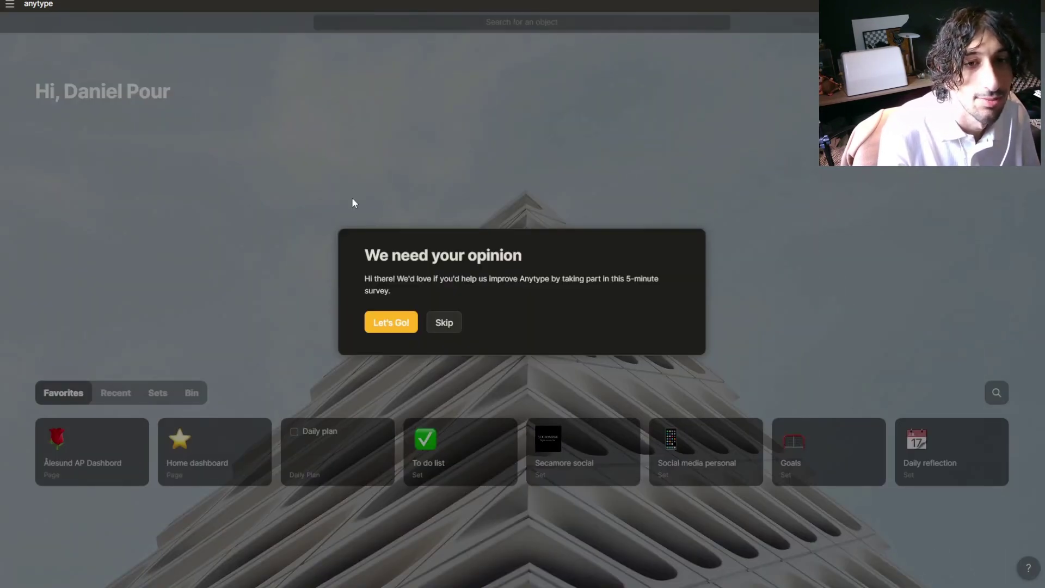
pyautogui.click(451, 323)
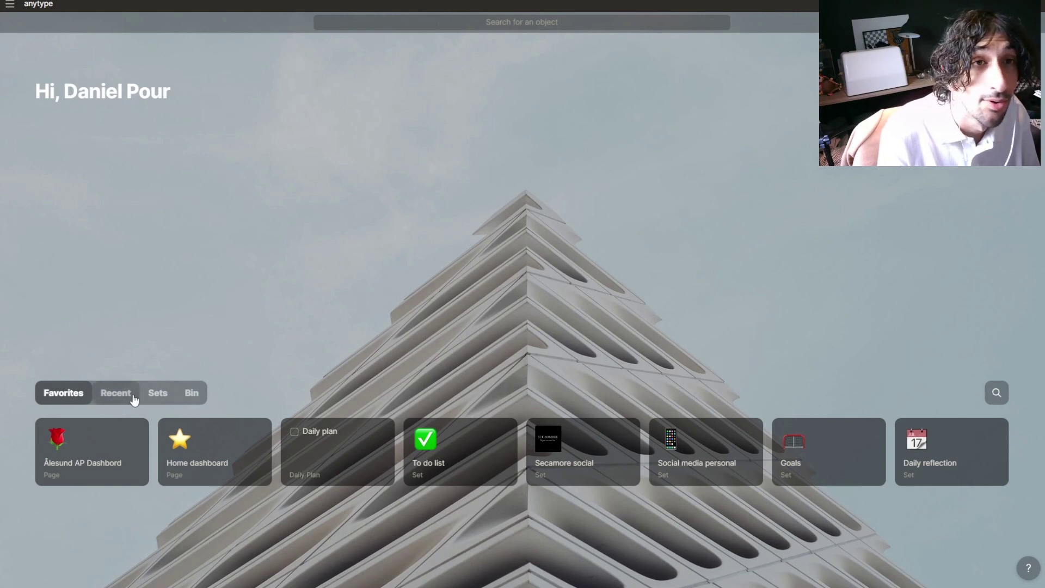
pyautogui.moveTo(952, 451)
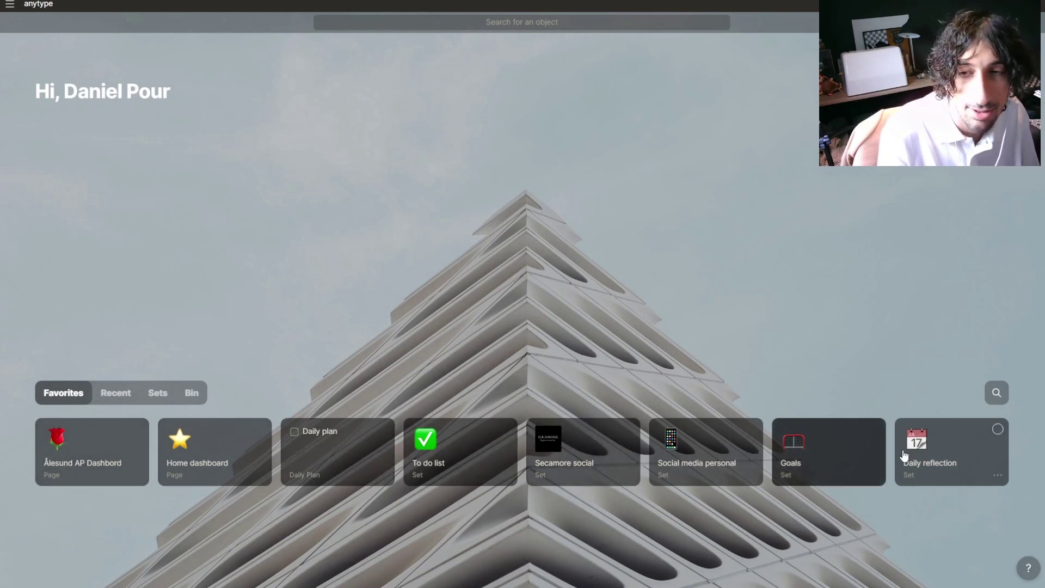
pyautogui.click(229, 457)
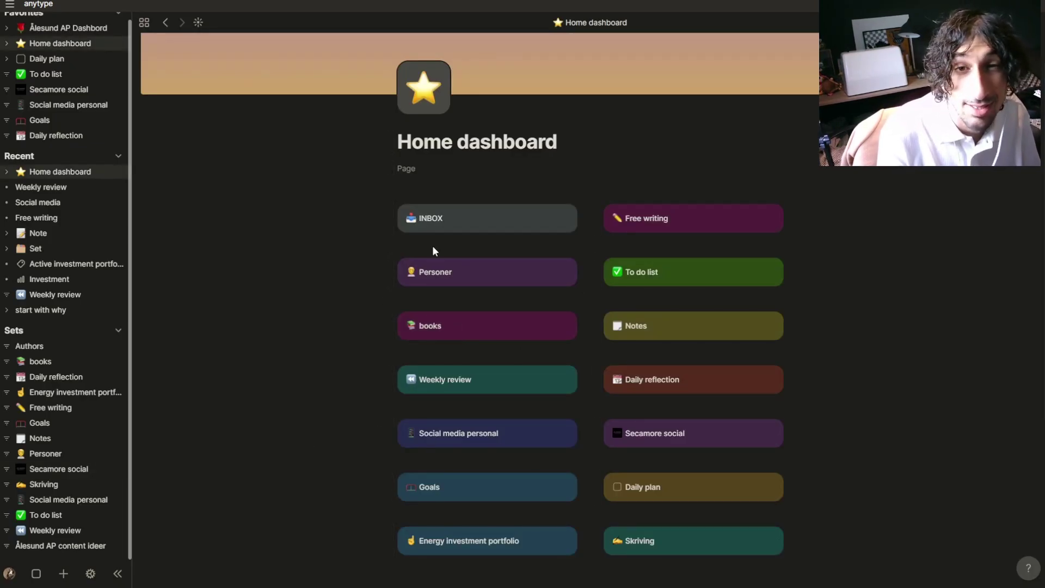
pyautogui.moveTo(395, 270)
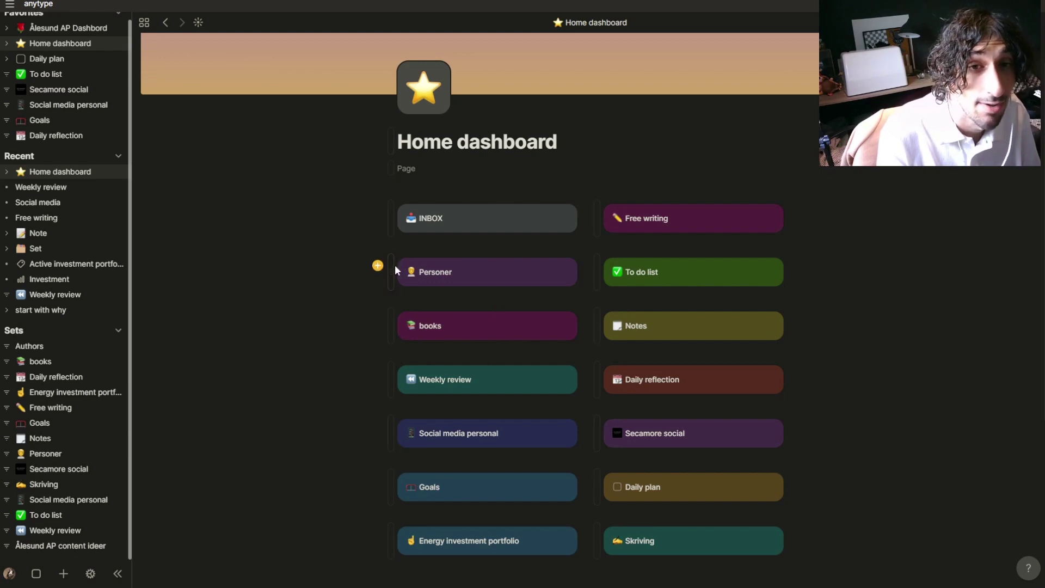
pyautogui.moveTo(391, 272); pyautogui.dragTo(389, 339)
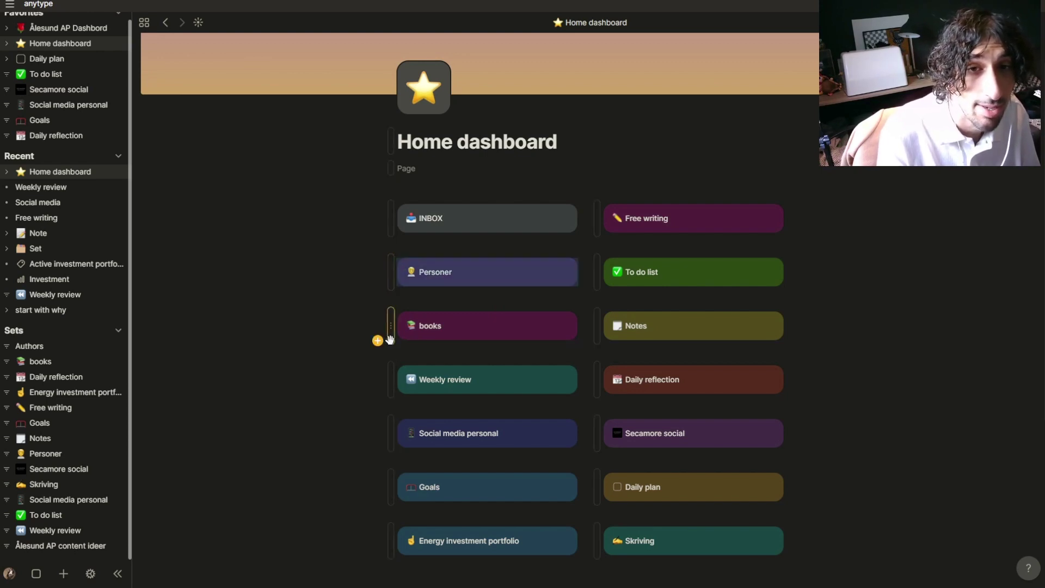
pyautogui.moveTo(392, 272)
pyautogui.mouseDown()
pyautogui.moveTo(406, 490)
pyautogui.moveTo(380, 160)
pyautogui.mouseUp()
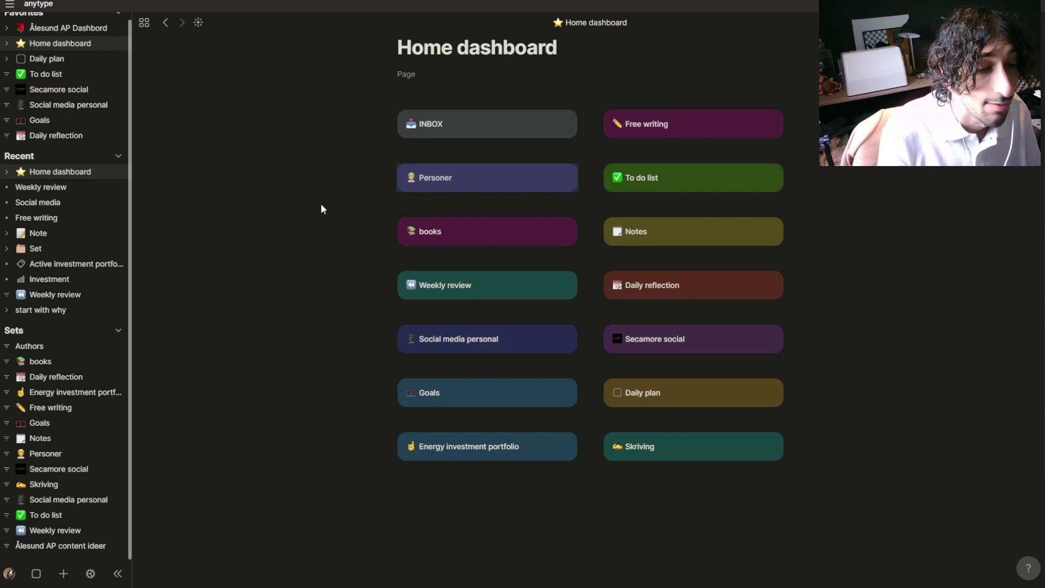
pyautogui.scroll(1, 61, 318)
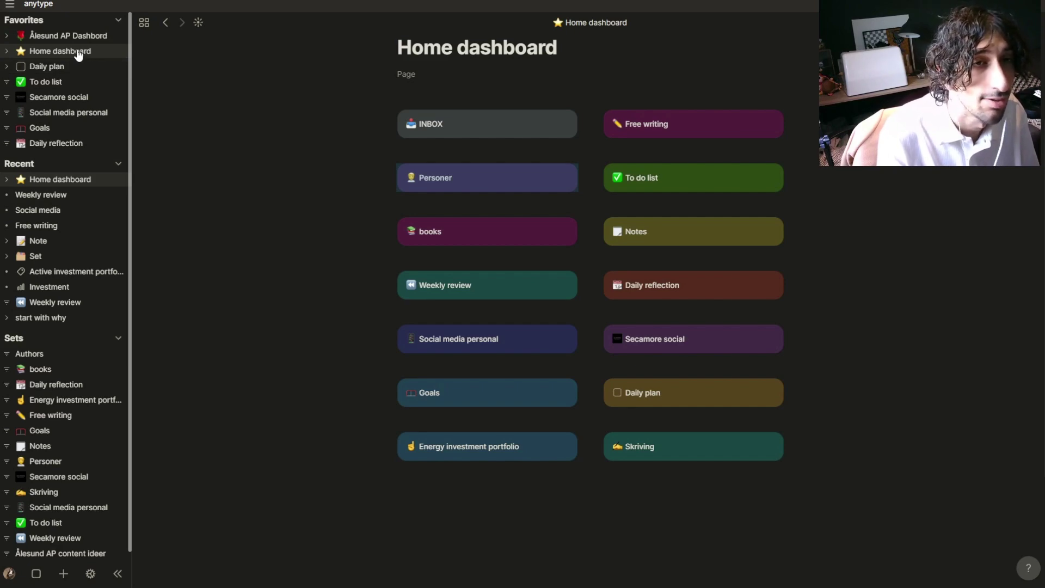
pyautogui.click(197, 23)
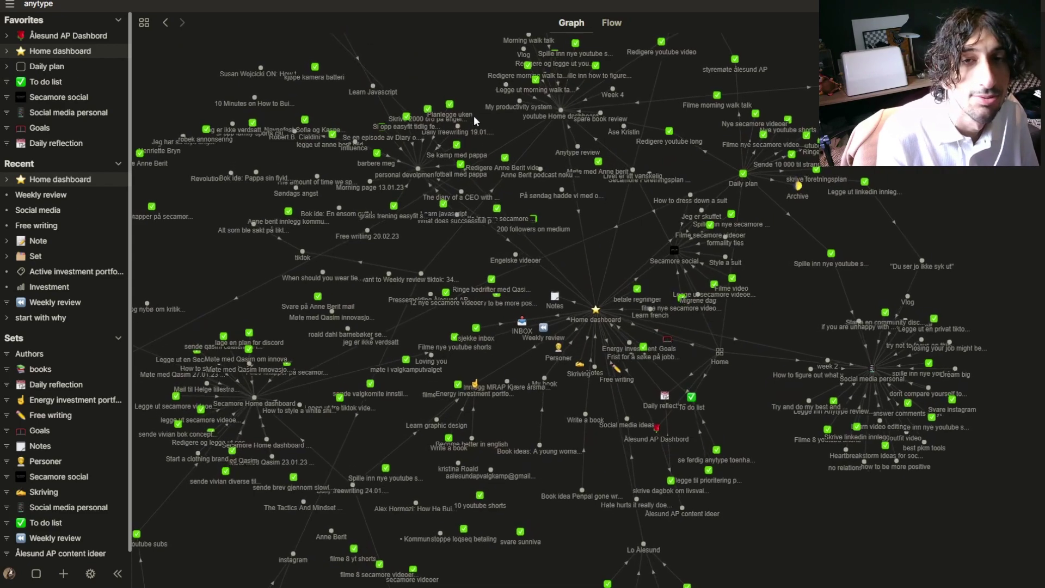
pyautogui.click(141, 25)
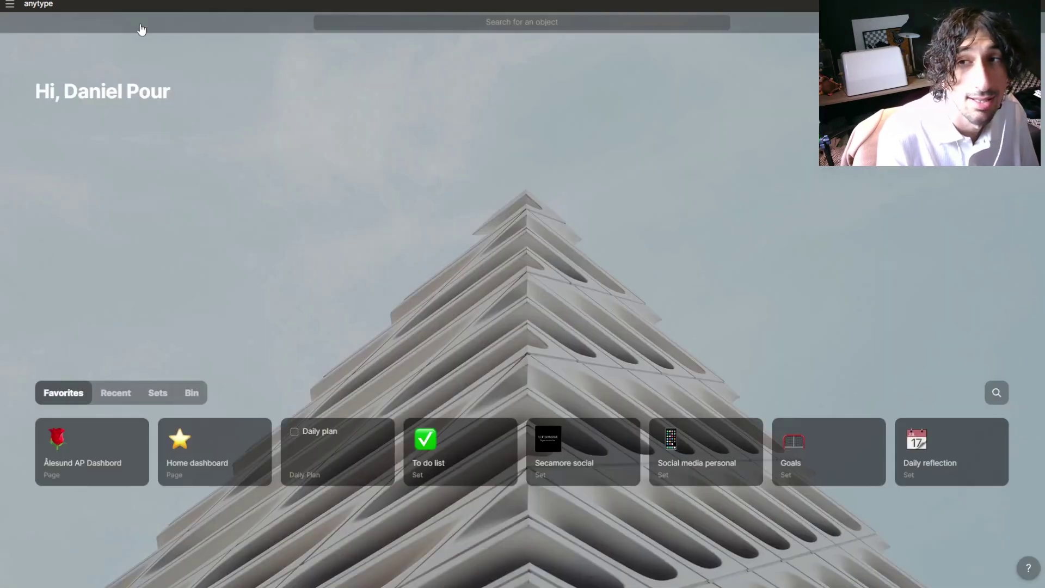
pyautogui.click(227, 453)
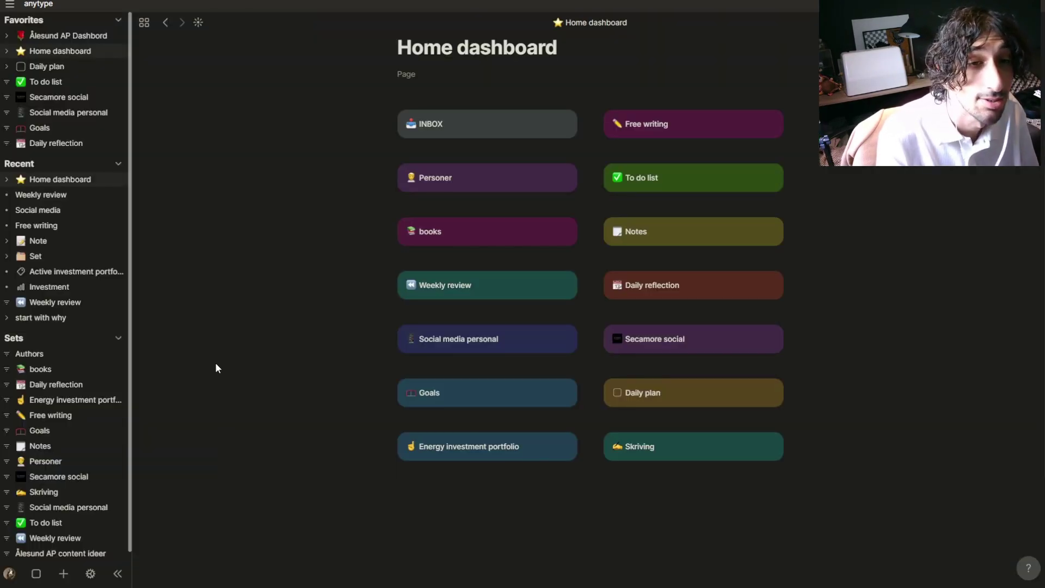
pyautogui.scroll(-1, 106, 343)
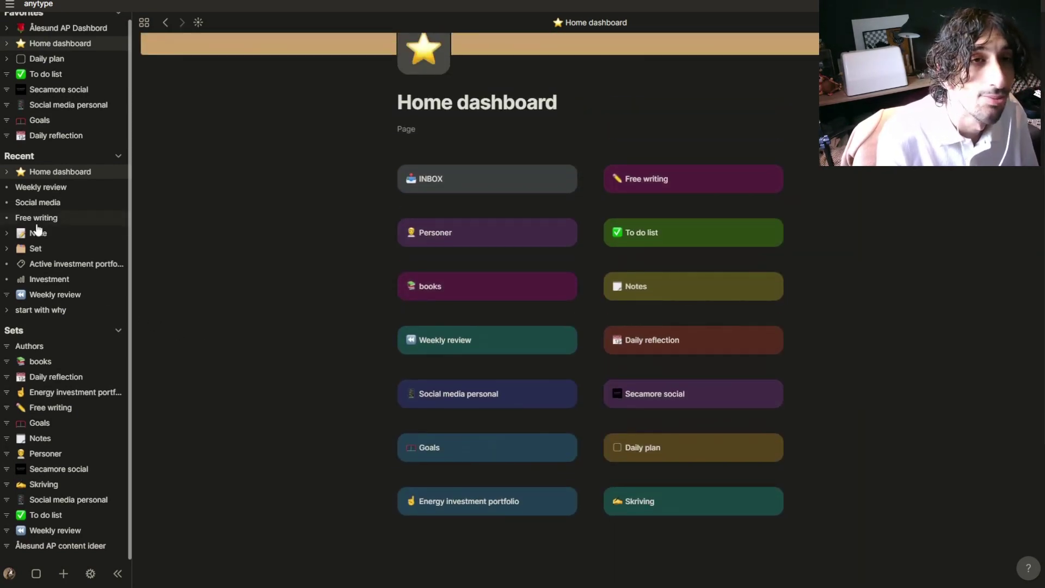
pyautogui.scroll(1, 74, 236)
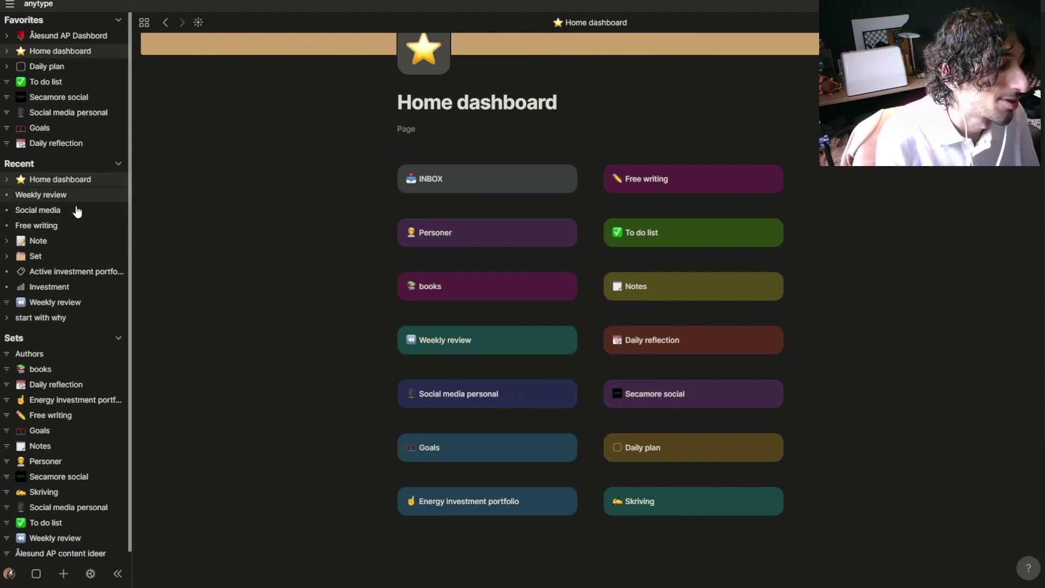